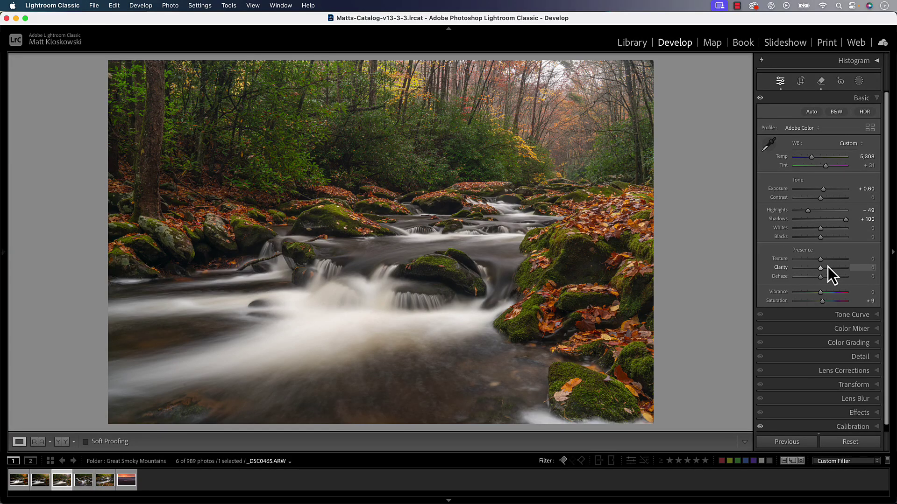
Step: Switch from Lightroom Classic to another open application
key("super+Tab")
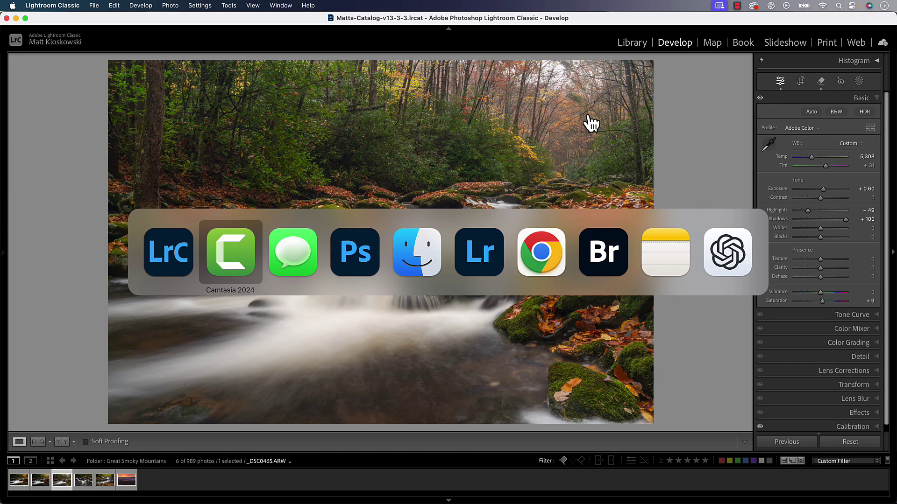
Step: Bring Adobe Lightroom forward, showing the heron photo with its light adjustments
left_click(469, 254)
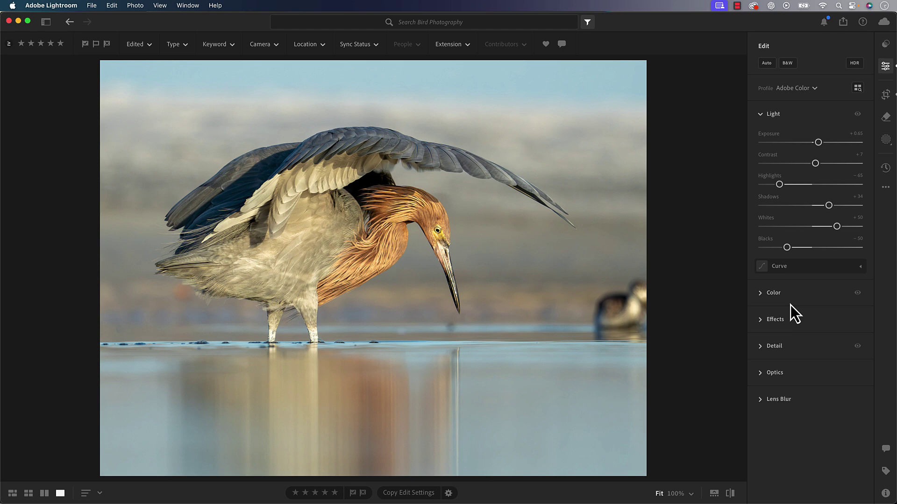
Step: Cycle through open applications to bring the Finder window forward
key("super+Tab")
key("super+shift+Tab")
key("super+shift+Tab")
key("super+shift+Tab")
key("super+shift+Tab")
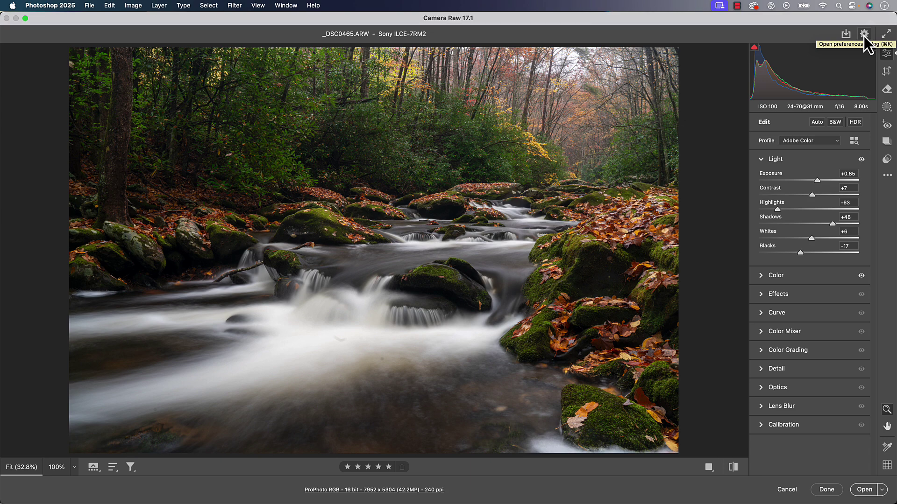
left_click(864, 34)
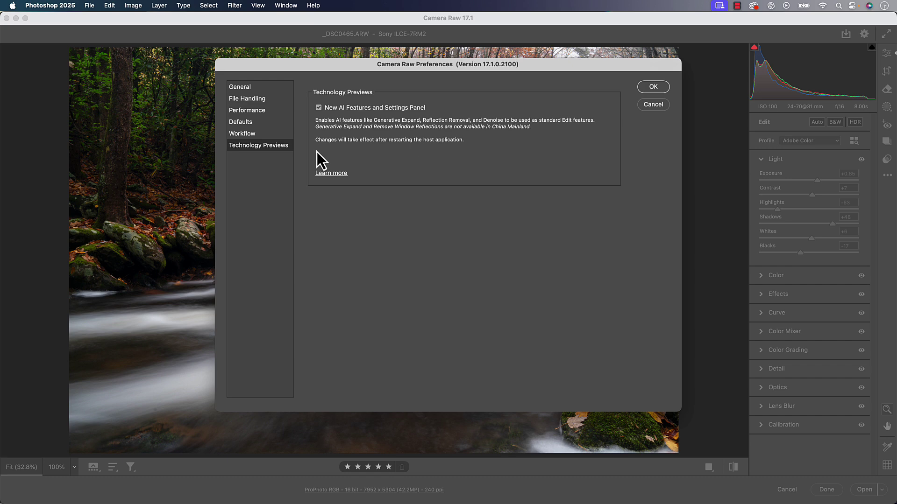
left_click(650, 105)
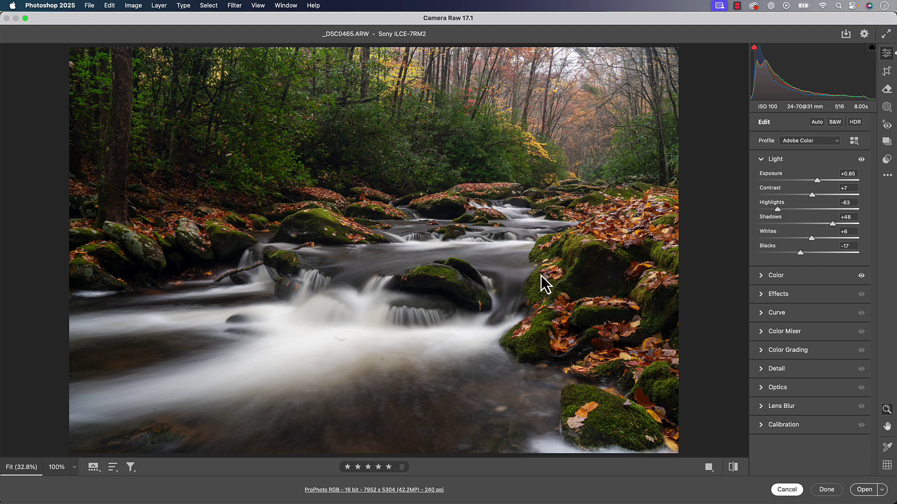
Step: Bring Adobe Bridge forward and look over the Wildlife Photos folder
key("super+Tab")
left_click(603, 247)
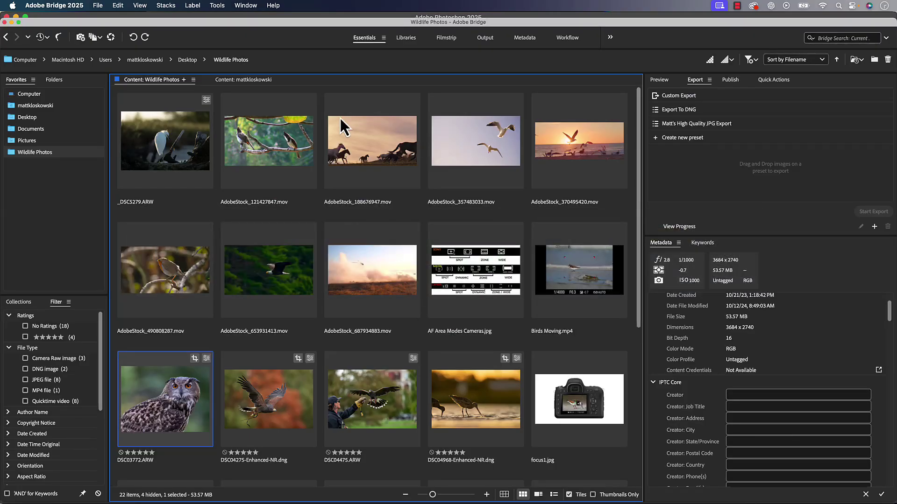
scroll(360, 248, "down", 5)
scroll(360, 249, "up", 5)
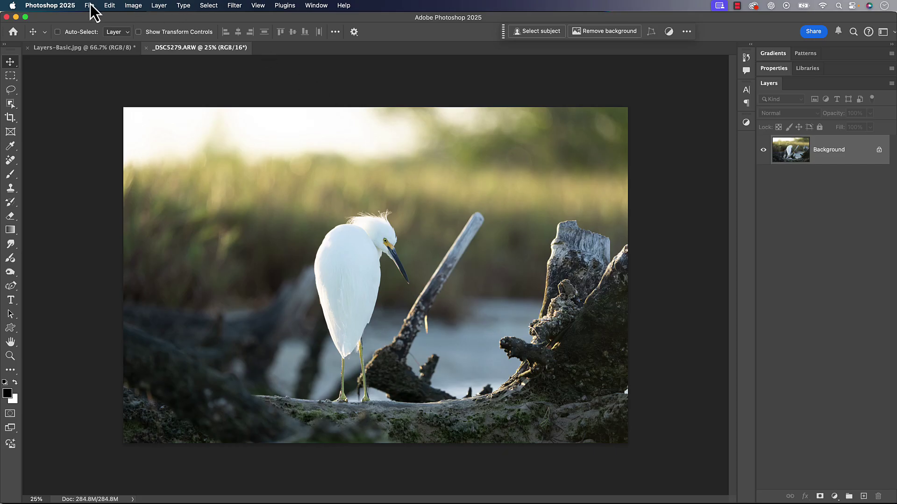
Step: Use File > Browse in Bridge and select the egret raw _DSC5279.ARW
left_click(89, 6)
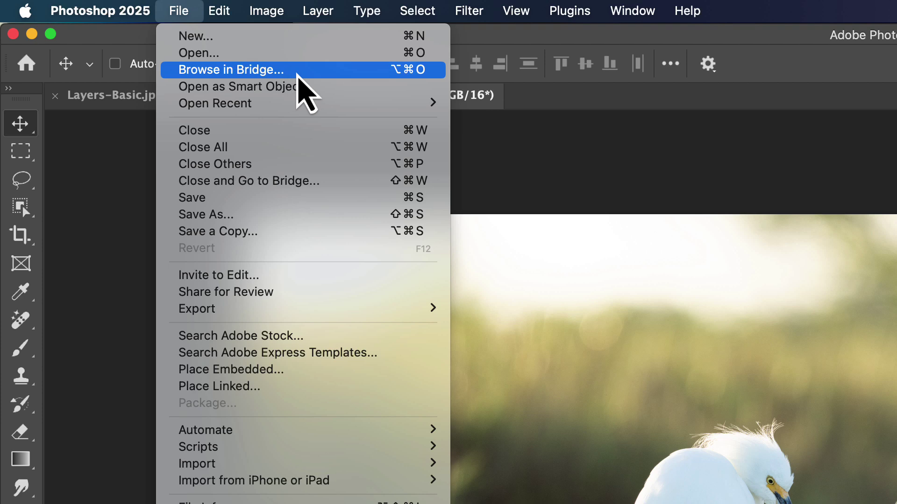
left_click(298, 75)
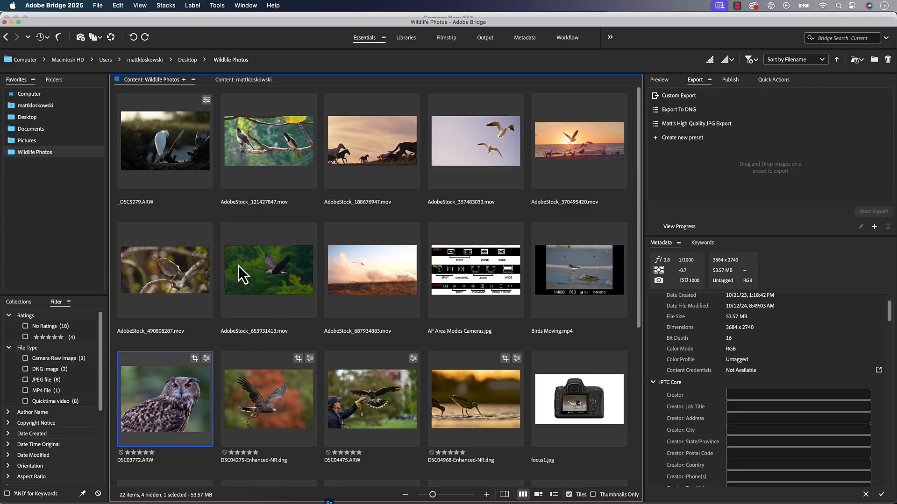
left_click(182, 141)
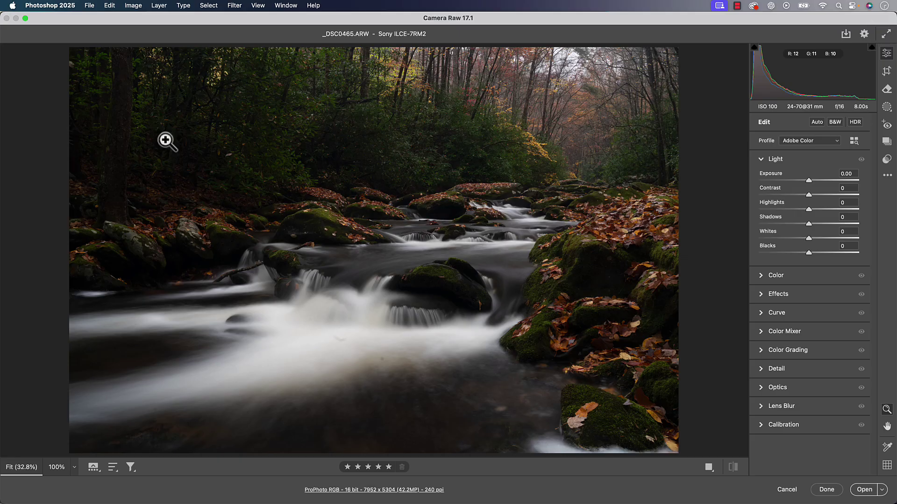
Step: Cancel the stream photo's Camera Raw session and raise the egret's Exposure to +1.45
left_click(787, 490)
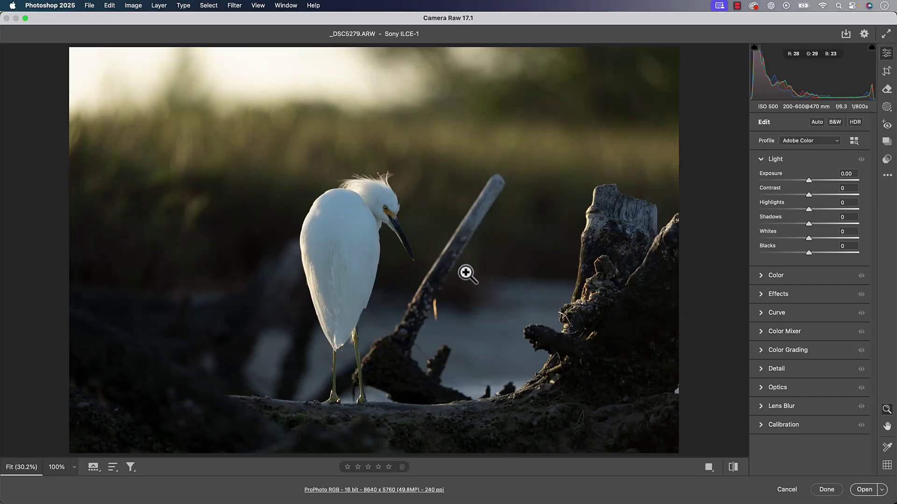
left_click_drag(825, 181, 817, 183)
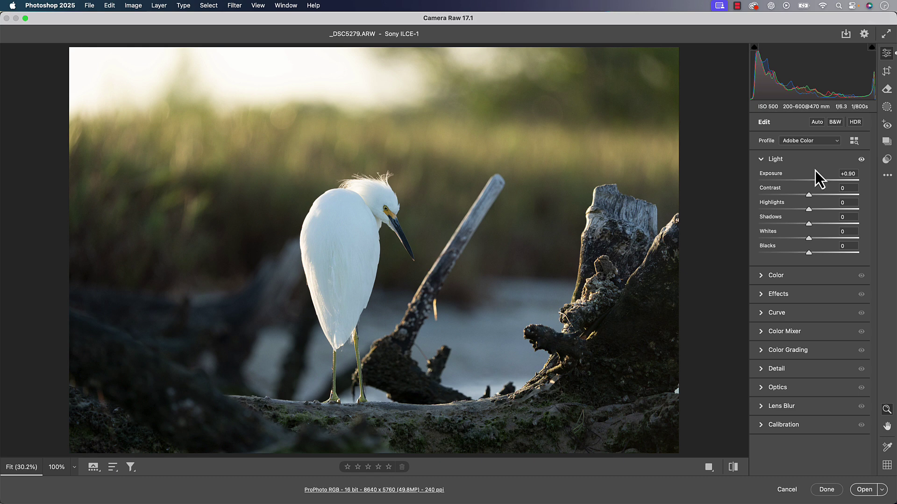
left_click_drag(818, 180, 822, 181)
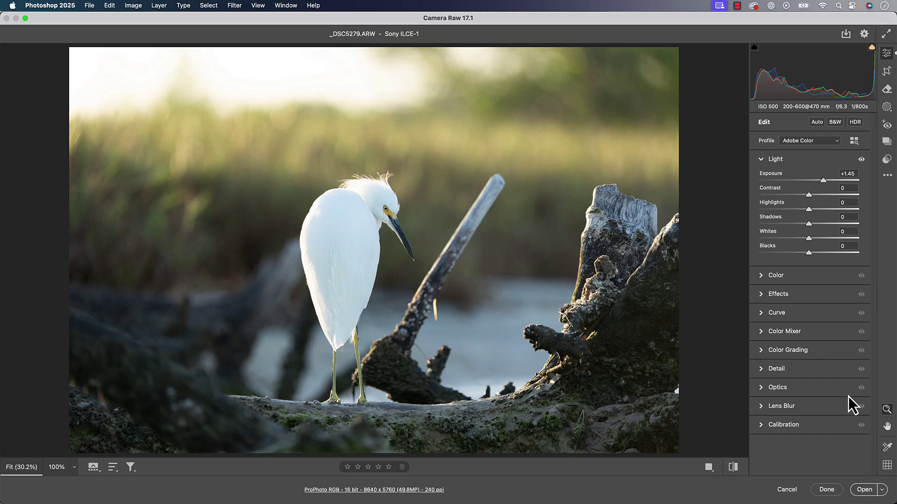
Step: Open the +1.45 egret photo in Photoshop, then show Lightroom Classic's Photo > Edit In options
left_click(863, 490)
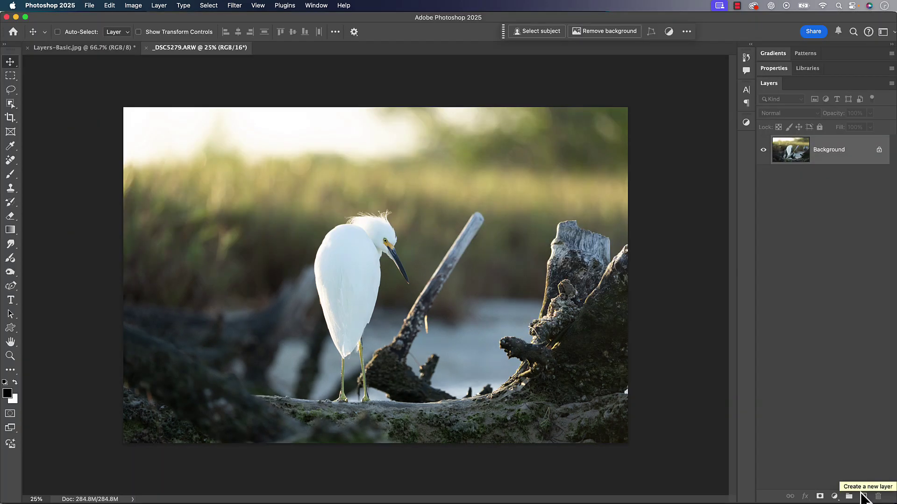
key("super+Tab")
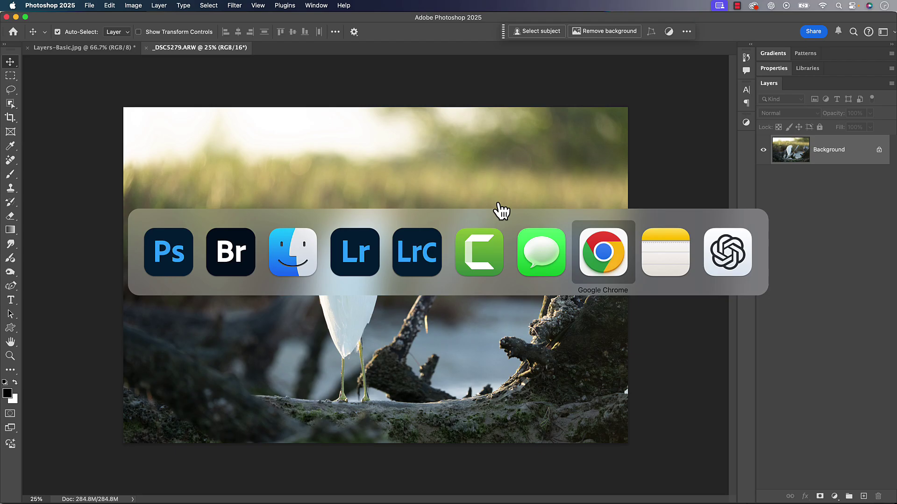
left_click(420, 254)
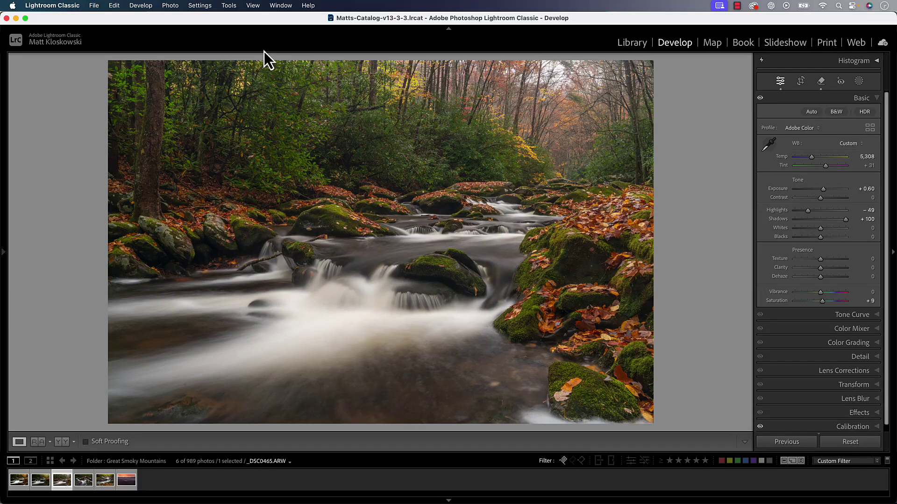
left_click(167, 7)
mouse_move(180, 61)
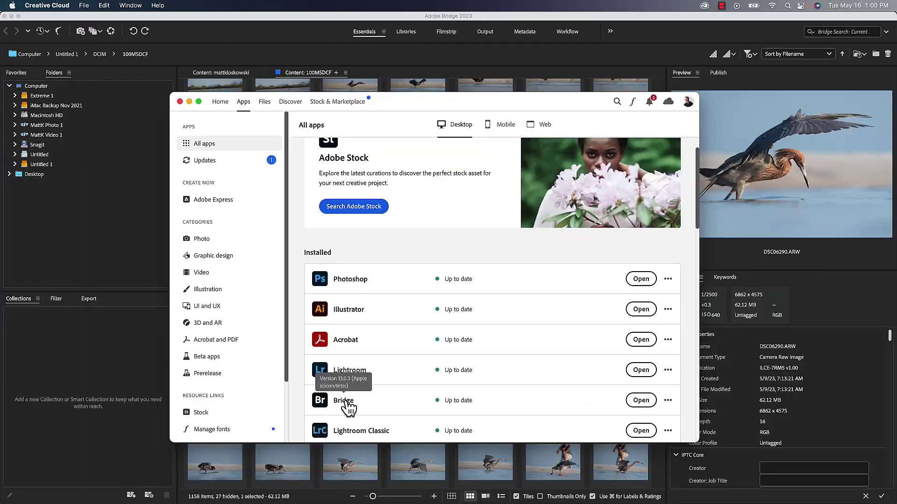
Step: In Bridge, go to the recent 100MSDCF card folder and preview DSC06290 full screen
key("super+Tab")
left_click(241, 265)
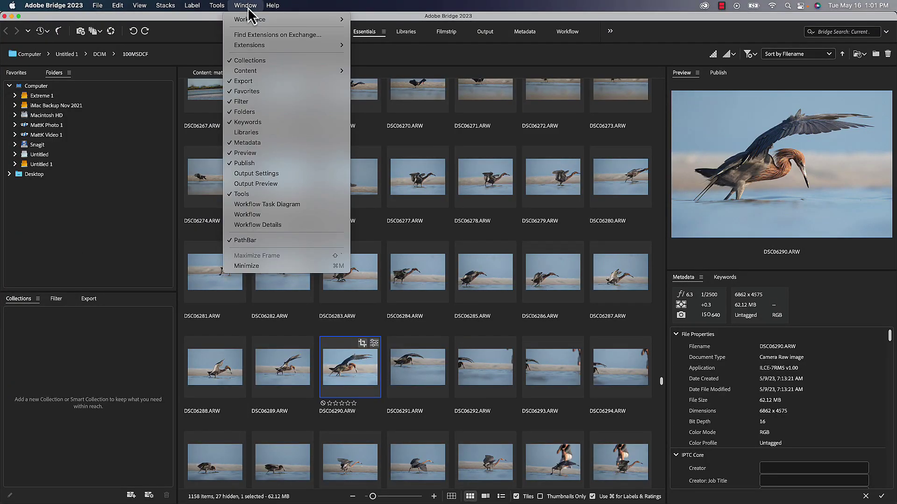
left_click(43, 40)
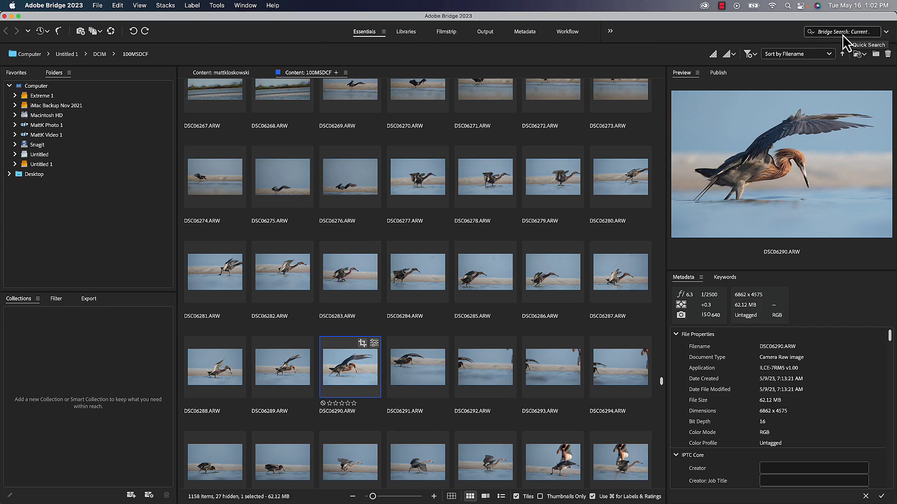
left_click(65, 82)
scroll(367, 391, "down", 5)
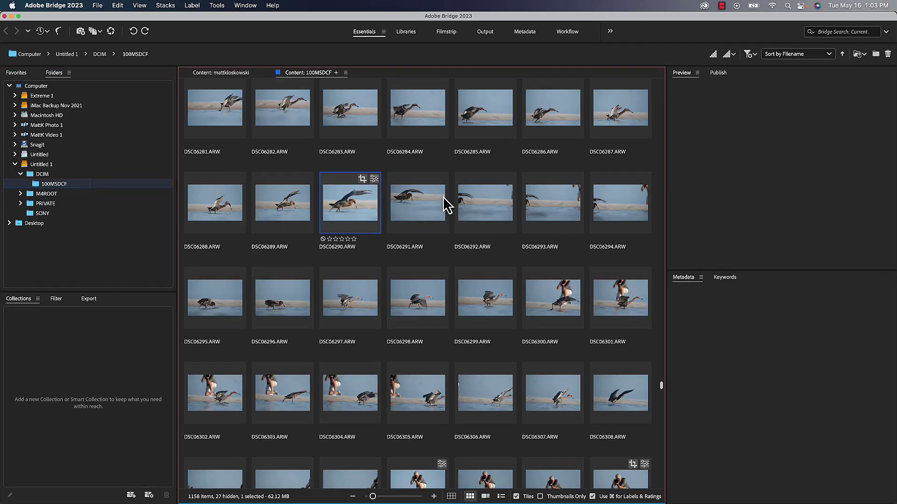
key("space")
key("space")
Step: Enlarge the thumbnails and bring up file actions for DSC06229
left_click(16, 73)
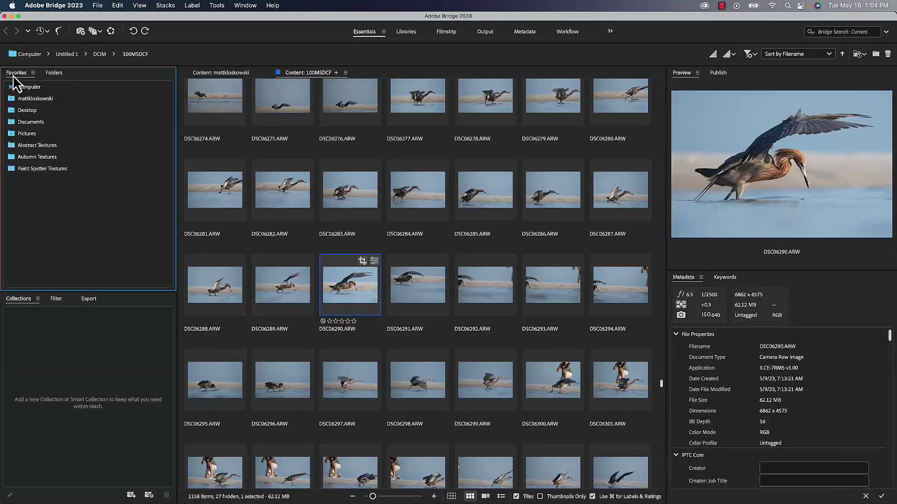
key("super+equal")
scroll(420, 280, "up", 10)
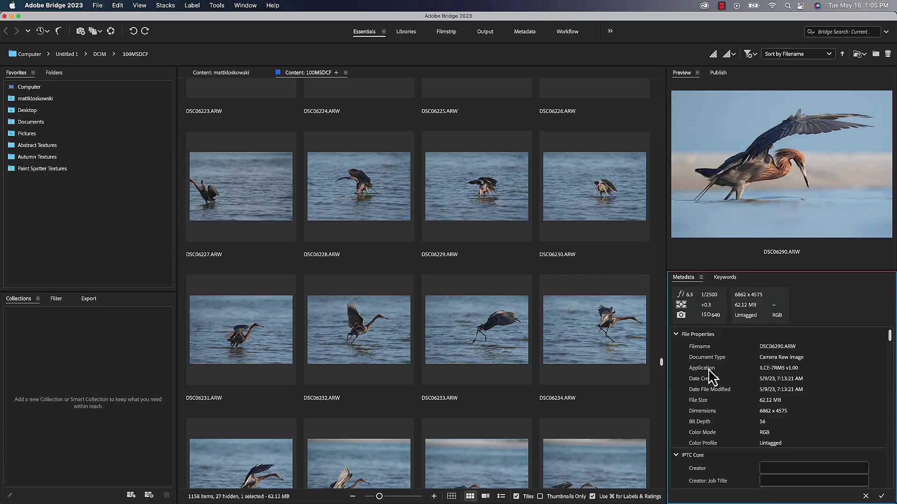
right_click(466, 193)
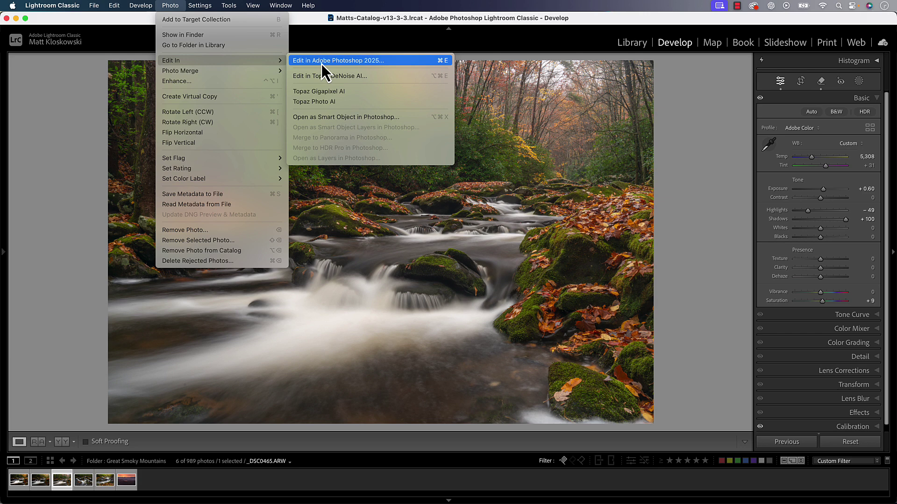
Step: Send the stream photo to Photoshop 2025, check its metadata status in Library, then switch to Bridge
left_click(322, 61)
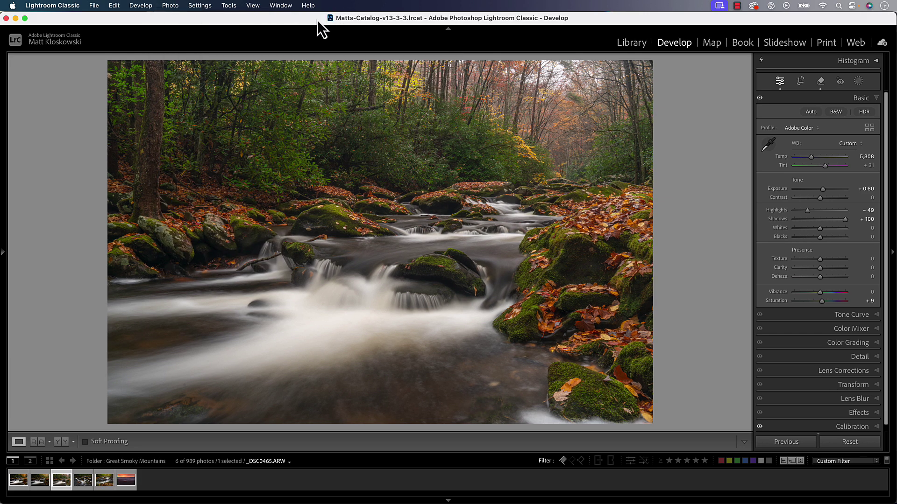
key("g")
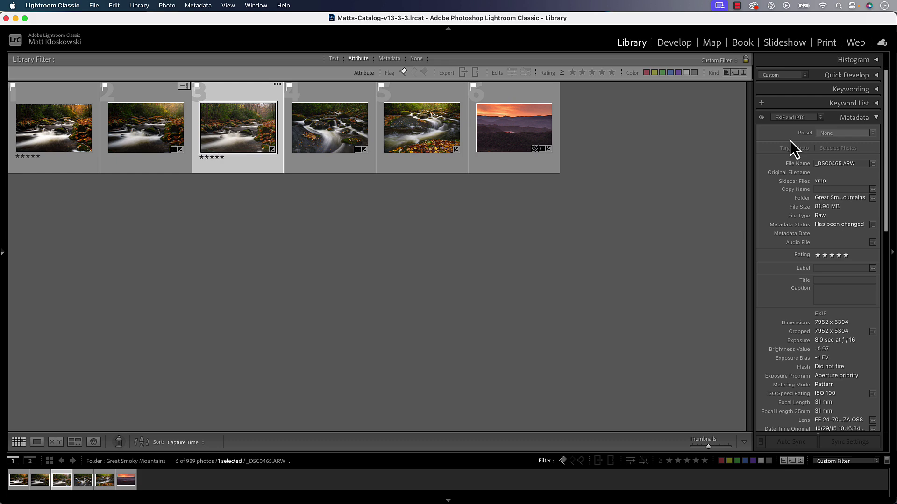
double_click(234, 128)
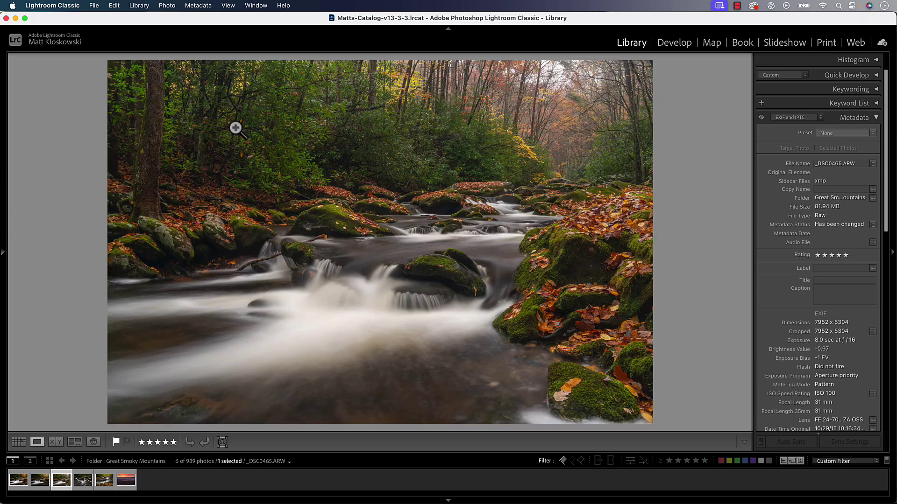
left_click(664, 47)
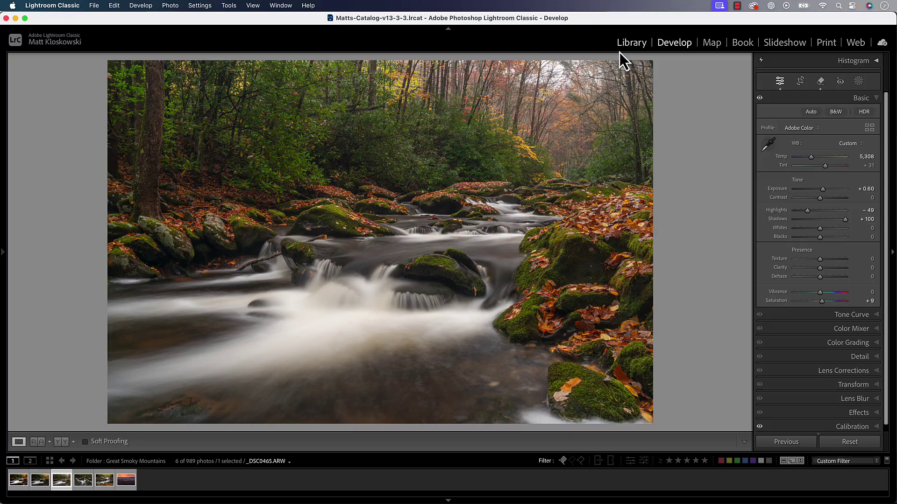
key("super+Tab")
left_click(307, 253)
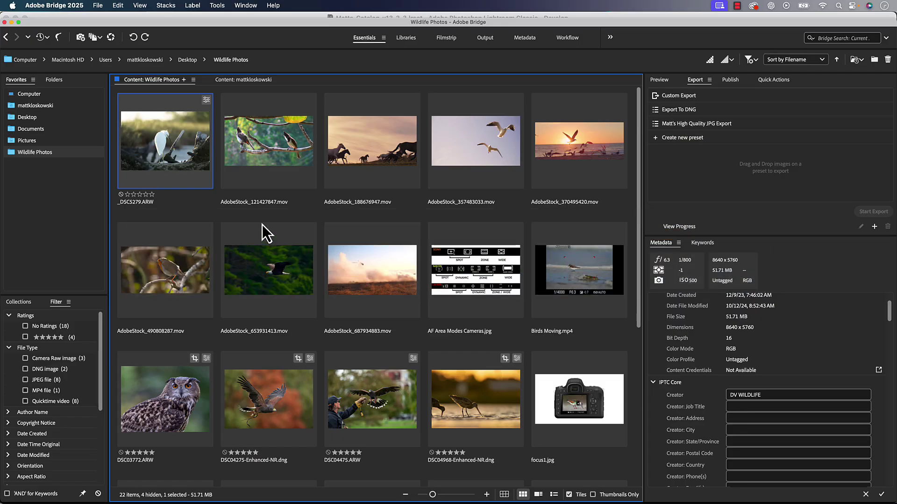
Step: Reopen _DSC5279.ARW in Camera Raw and lower its Exposure from +1.45 to +1.10
double_click(176, 152)
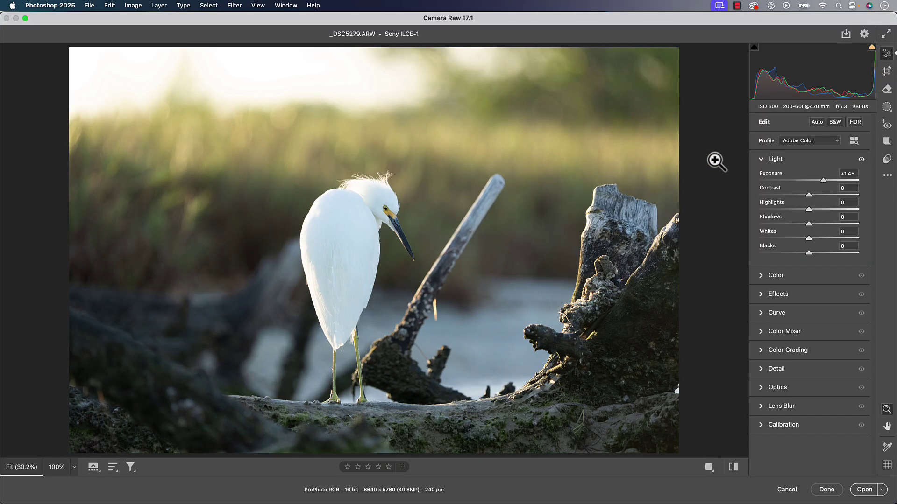
left_click_drag(822, 182, 820, 181)
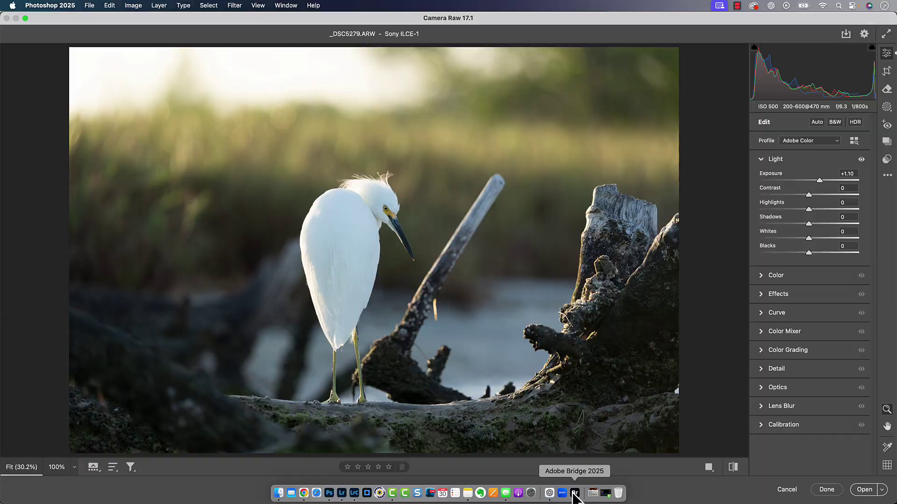
Step: Reopen the egret raw from Bridge, cancel Camera Raw without the +1.10 change, and return to Lightroom Classic
left_click(574, 494)
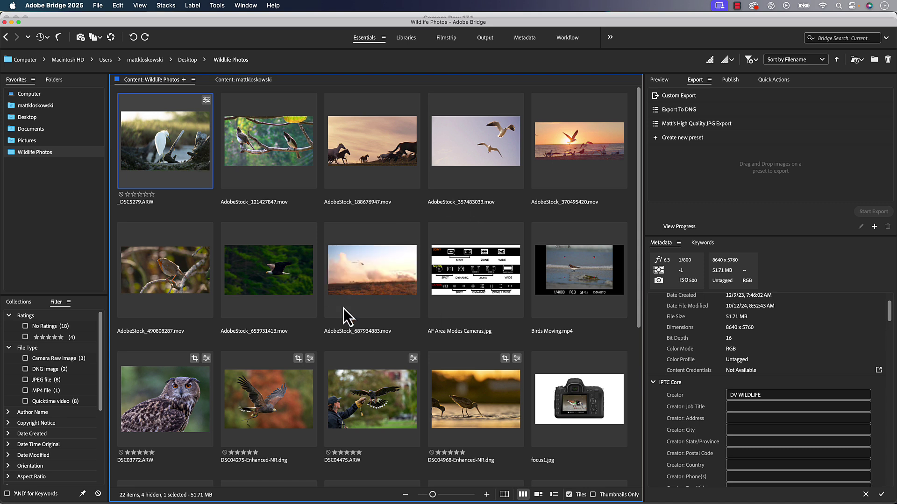
double_click(183, 142)
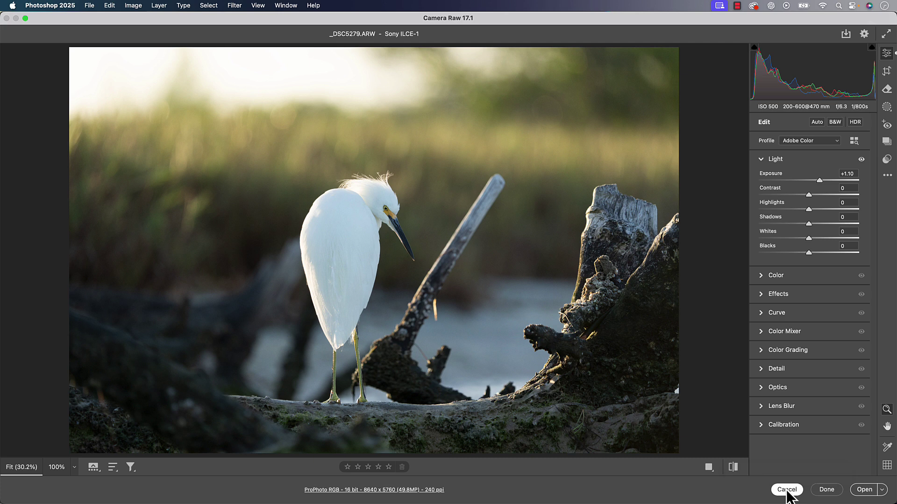
left_click(786, 490)
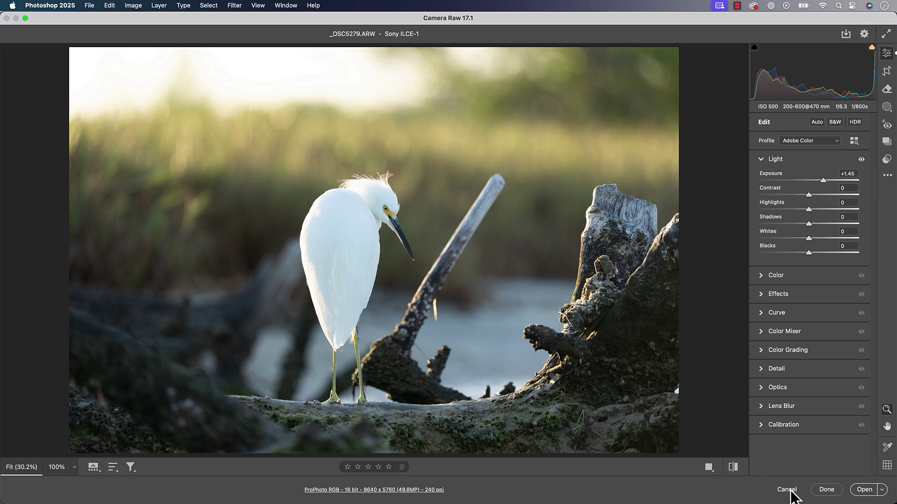
left_click(788, 489)
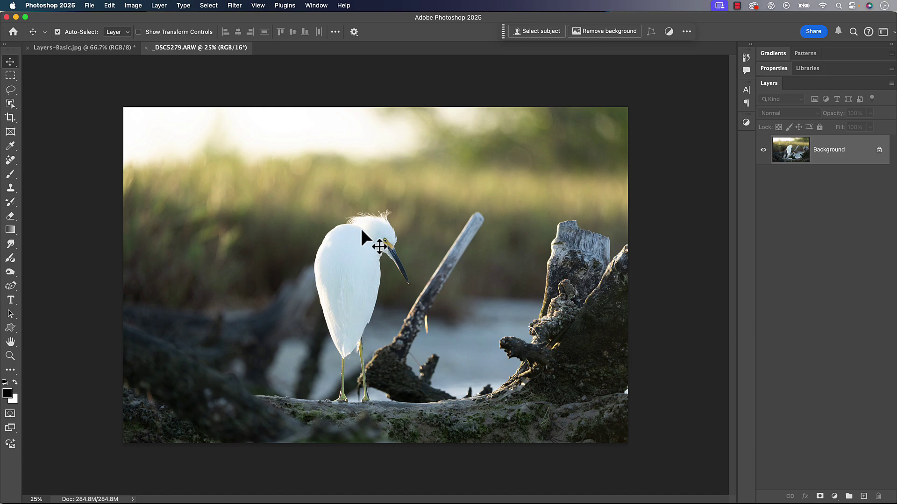
key("super+Tab")
Step: Reveal the stream photo _DSC0465.ARW in Finder from Lightroom Classic
left_click(306, 256)
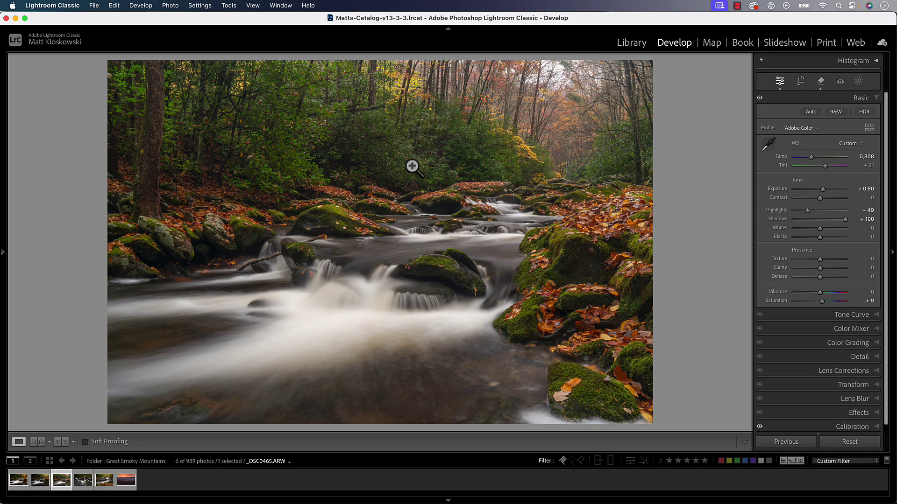
right_click(412, 166)
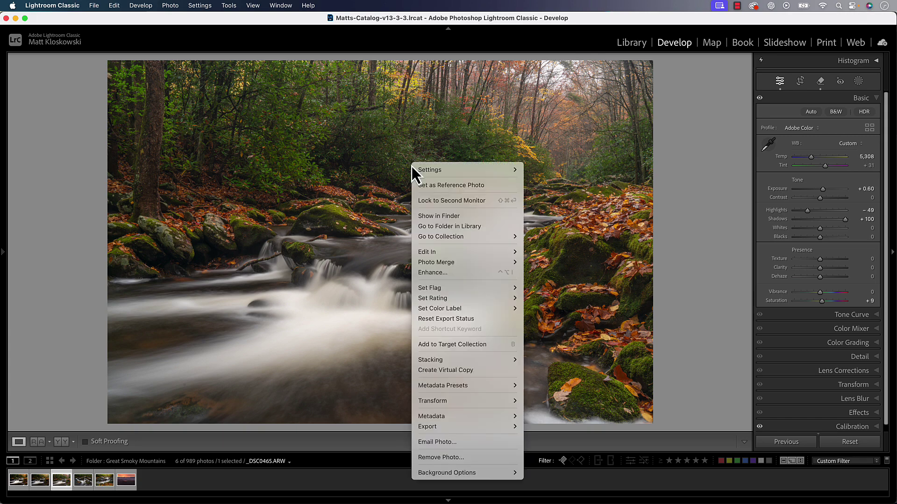
left_click(441, 217)
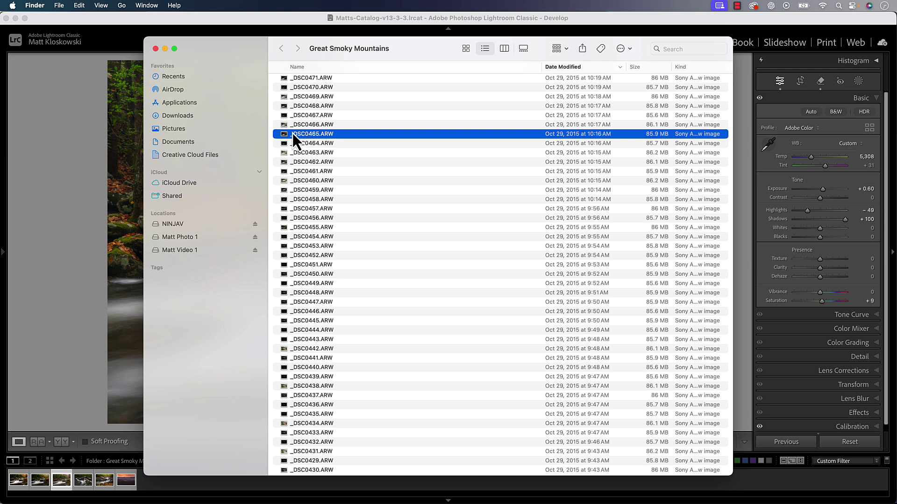
Step: Drag _DSC0465.ARW onto Photoshop's Dock icon so it opens in Camera Raw
left_click_drag(416, 55, 410, 31)
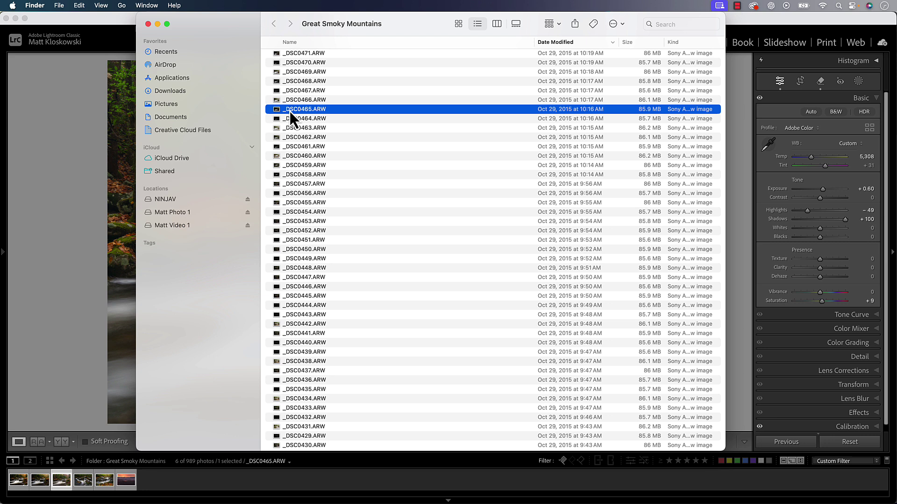
left_click_drag(292, 110, 330, 500)
left_click_drag(310, 111, 330, 495)
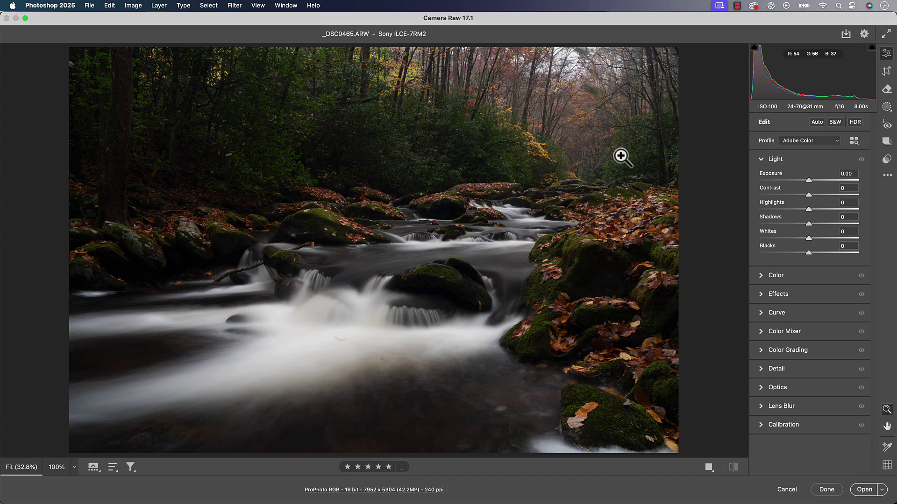
Step: Set _DSC0465.ARW to Exposure +0.70, Shadows +36 and Temperature 5600, then commit with Done
left_click_drag(809, 181, 816, 183)
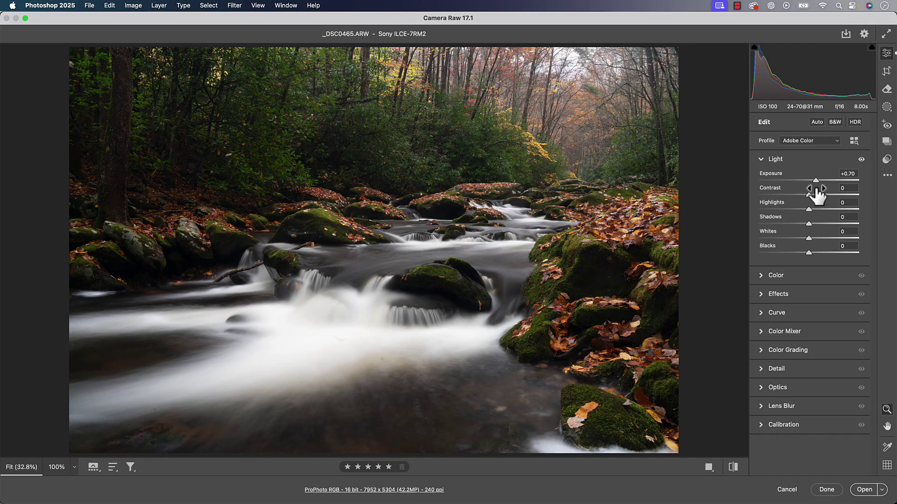
left_click_drag(813, 226, 830, 227)
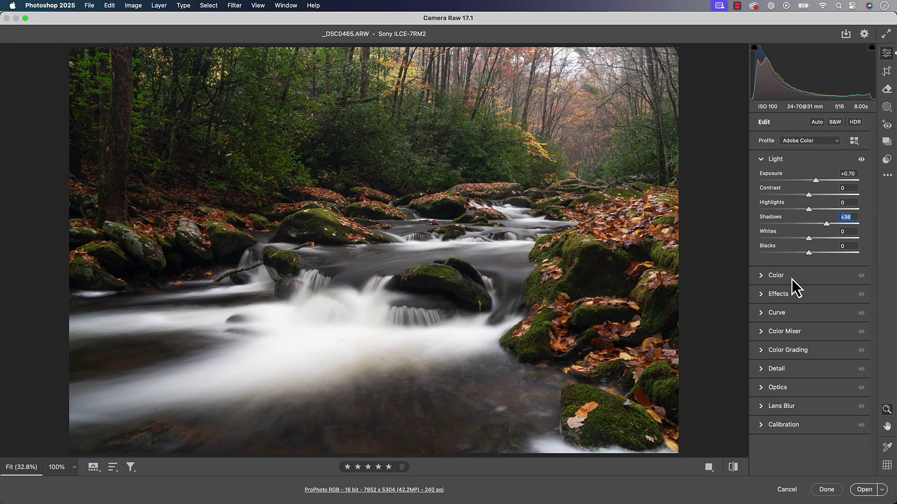
left_click(774, 277)
left_click_drag(800, 217, 795, 218)
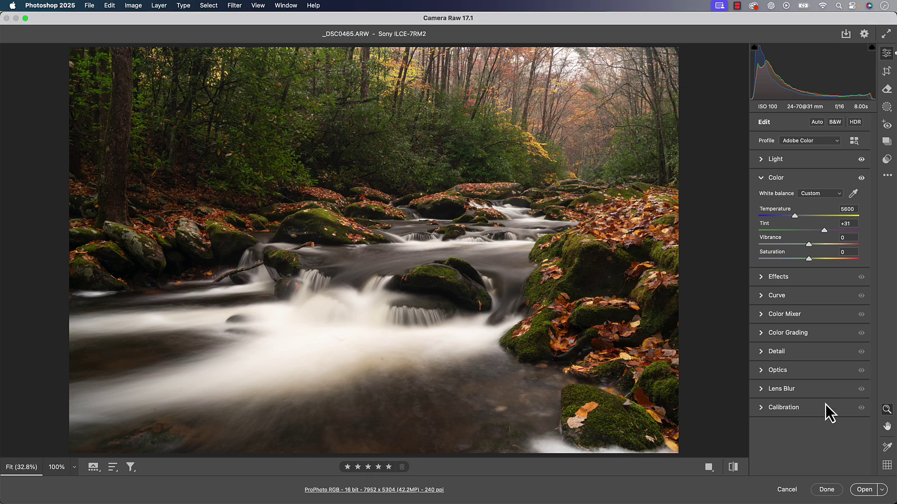
left_click(827, 490)
Step: Sort the Great Smoky Mountains folder by name and select the 9 KB _DSC0465.xmp sidecar dated today
key("super+Tab")
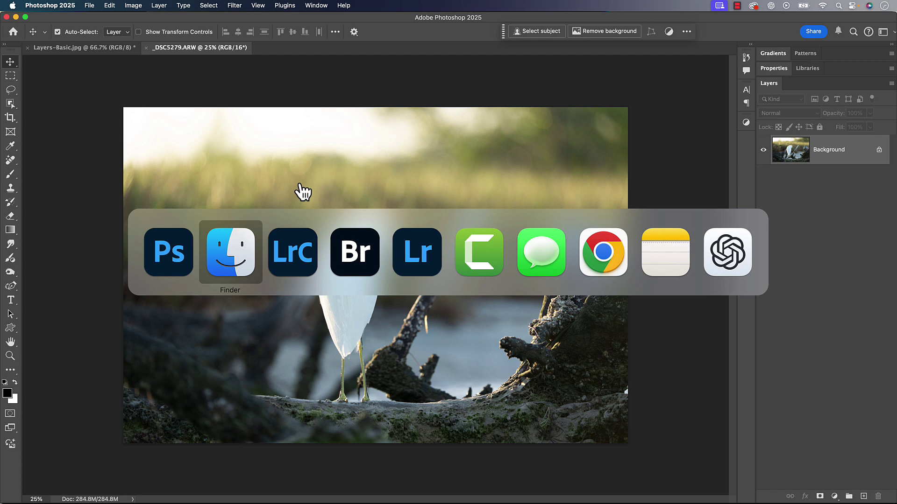
left_click(232, 252)
scroll(315, 129, "up", 4)
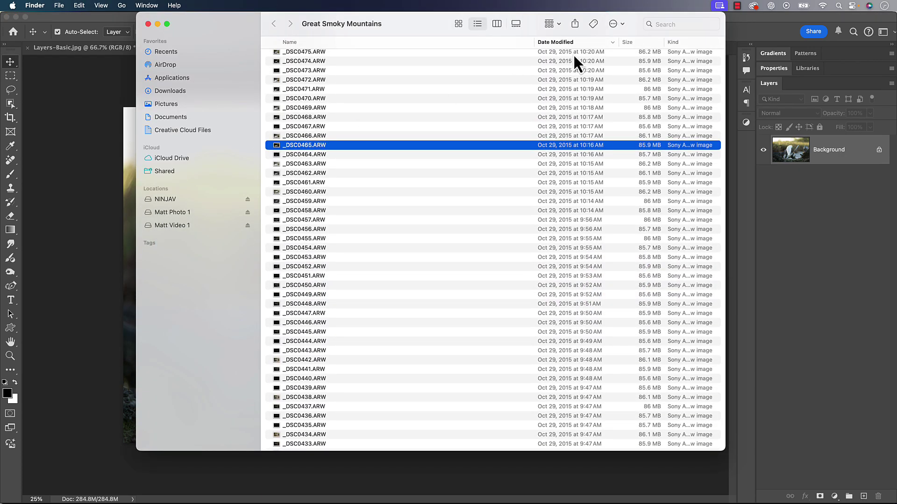
left_click(339, 42)
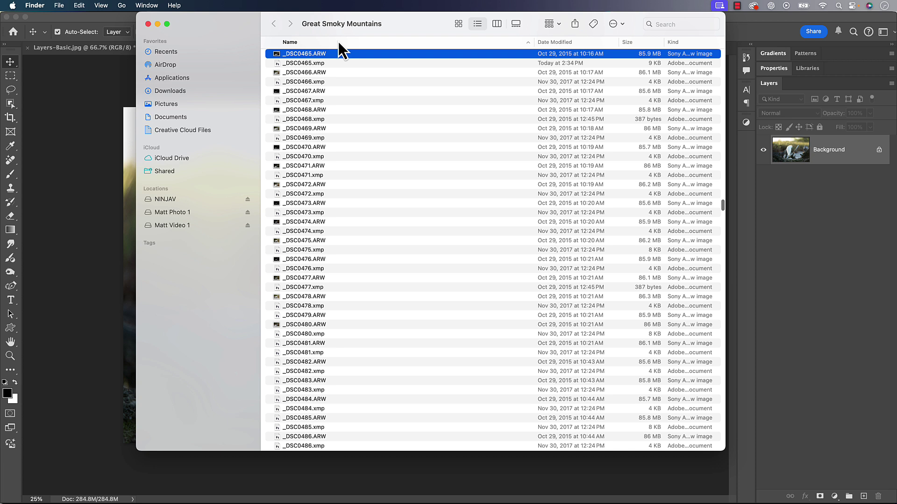
scroll(344, 187, "up", 5)
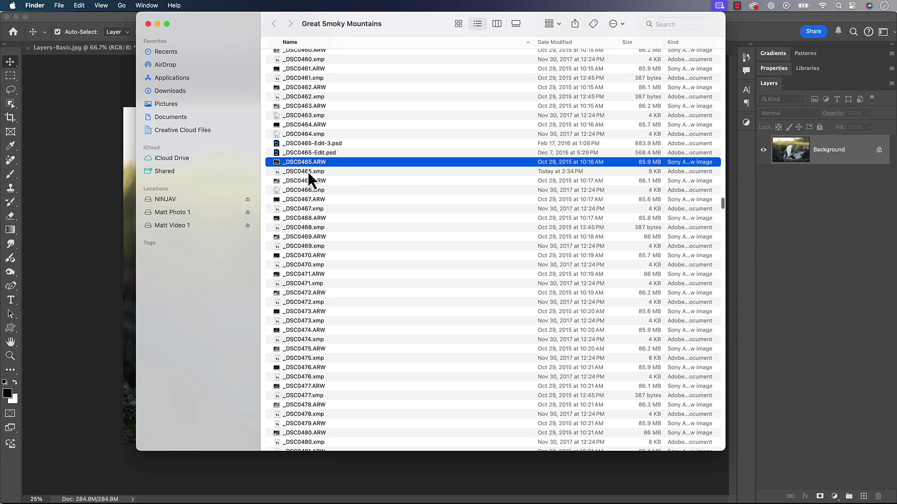
left_click(284, 171)
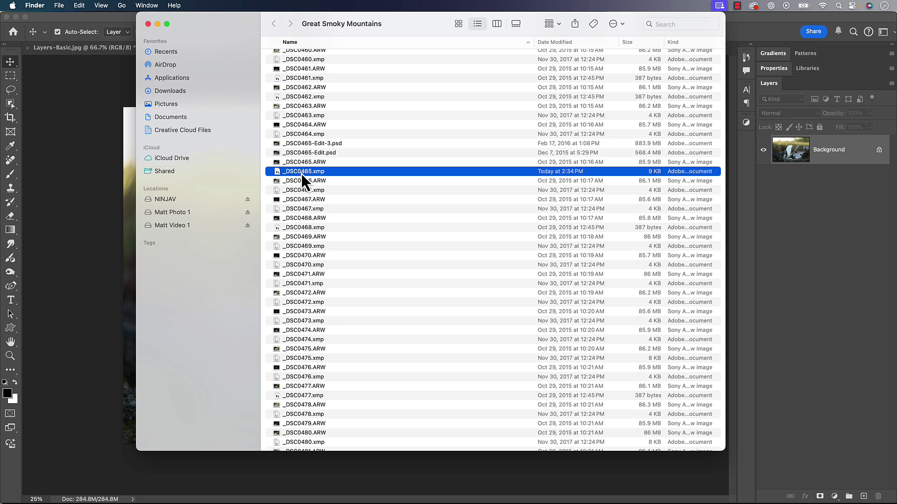
key("super+Tab")
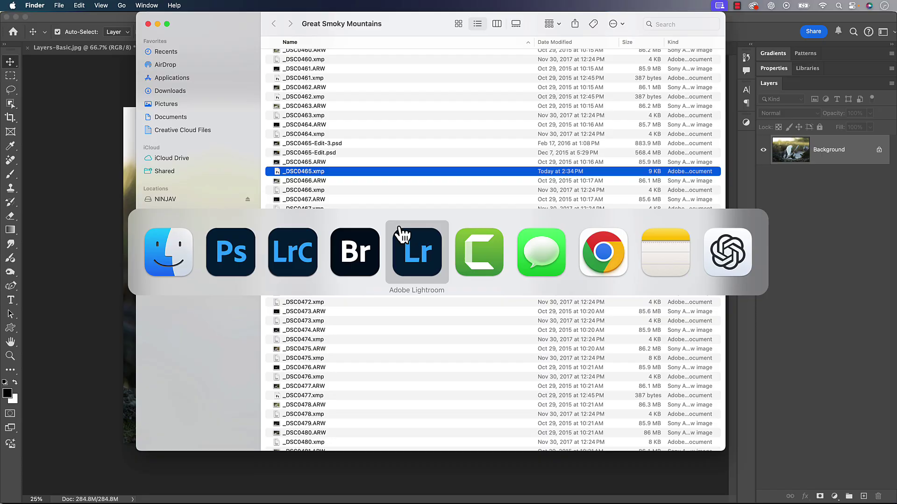
Step: In Library grid view, open the metadata-conflict badge on the _DSC0465.ARW thumbnail
left_click(310, 261)
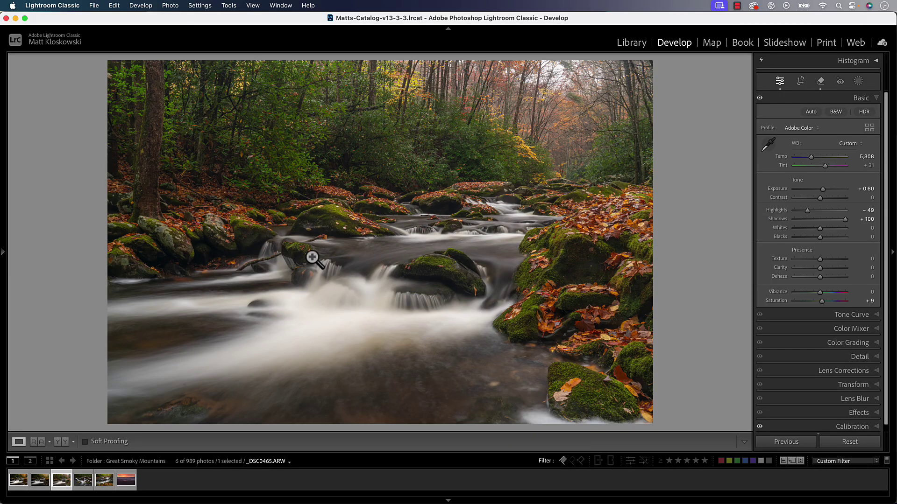
key("g")
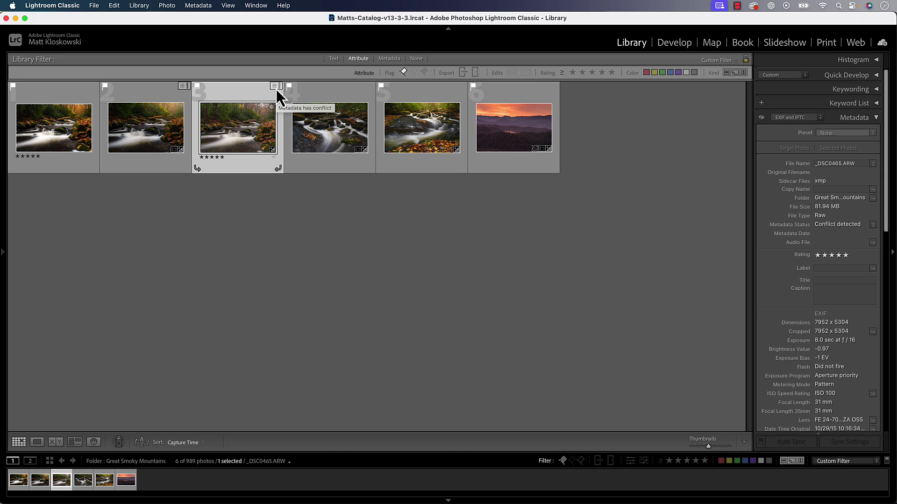
left_click(276, 88)
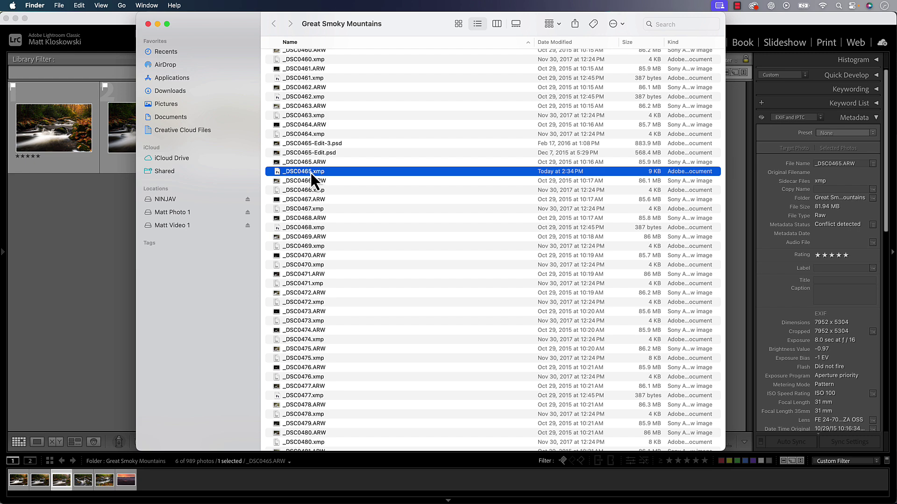
key("super+Tab")
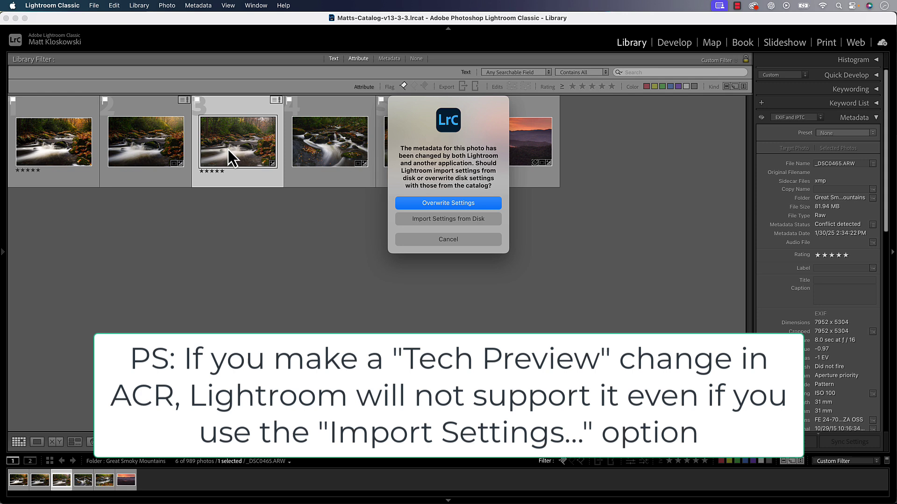
Step: Choose Overwrite Settings to keep catalog edits (Exposure +0.60, Shadows +100) and reopen _DSC0465.ARW in Develop
left_click(437, 206)
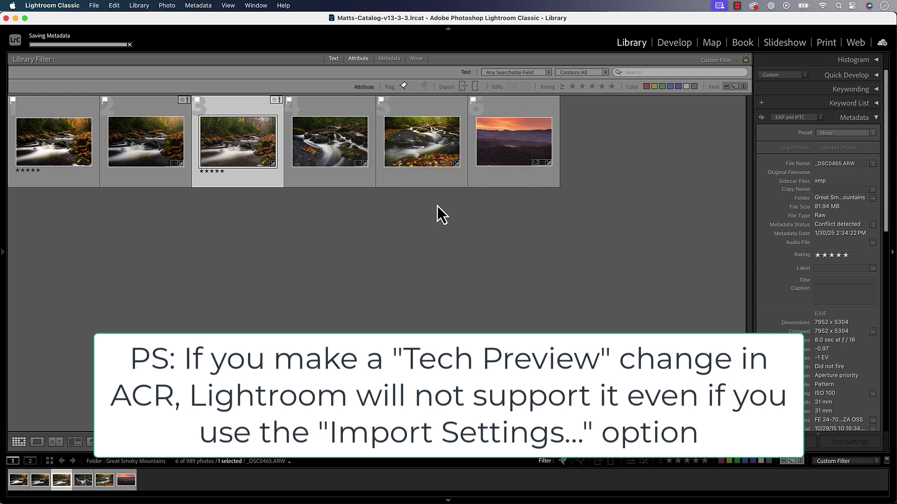
double_click(247, 151)
left_click(675, 43)
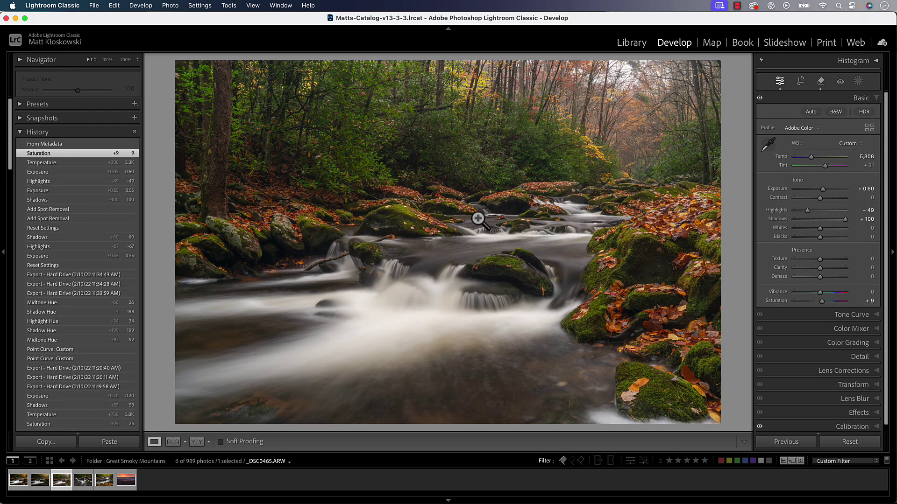
left_click(4, 256)
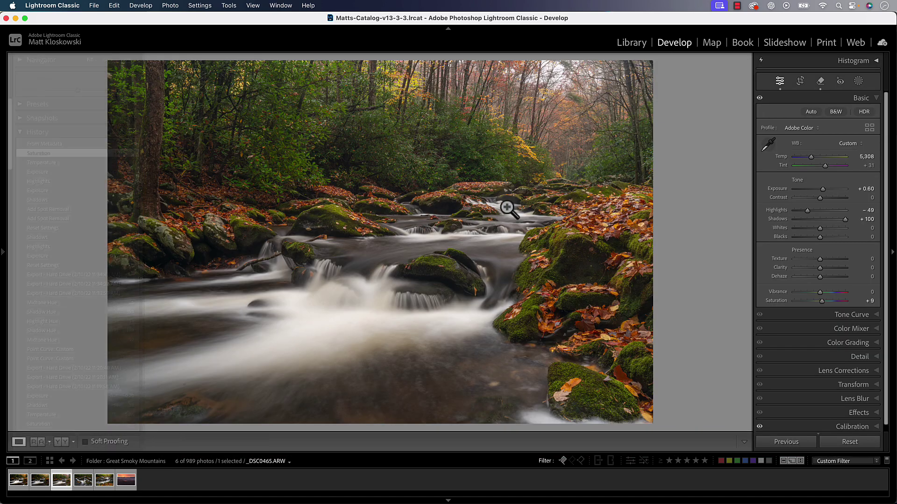